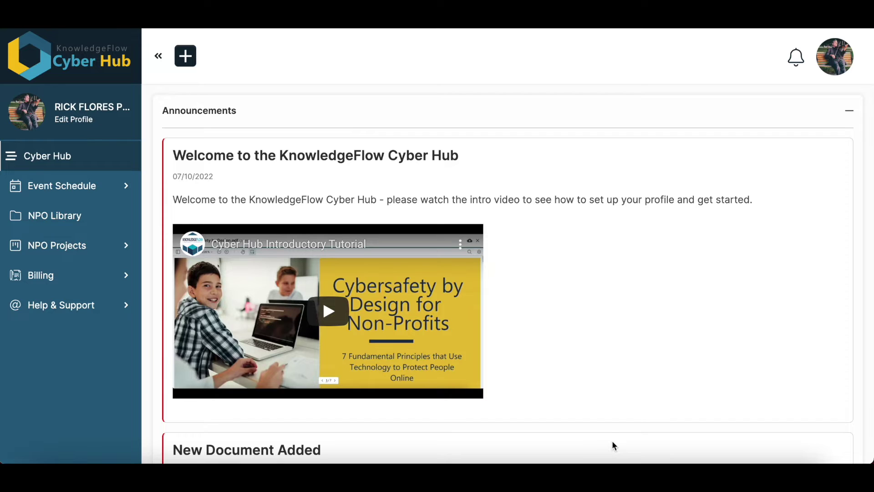
# Open My Calendar in the event schedule and check both its month and week views.
pyautogui.click(85, 189)
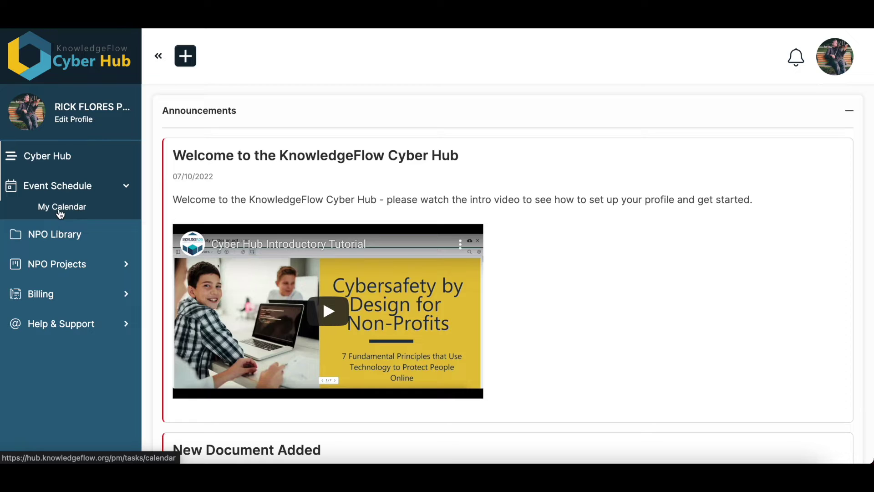
pyautogui.click(59, 209)
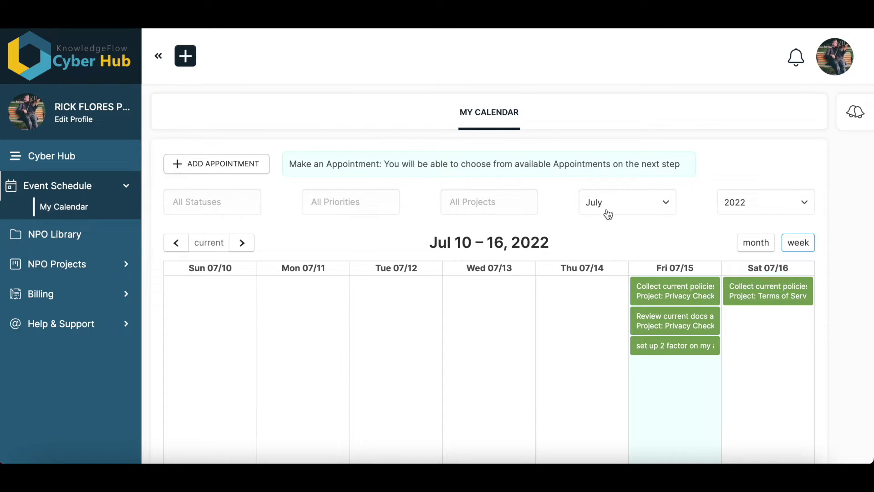
pyautogui.click(758, 250)
pyautogui.click(801, 245)
# View the bookable time slots for the Initial Introduction Session appointment and close the form without booking.
pyautogui.click(207, 167)
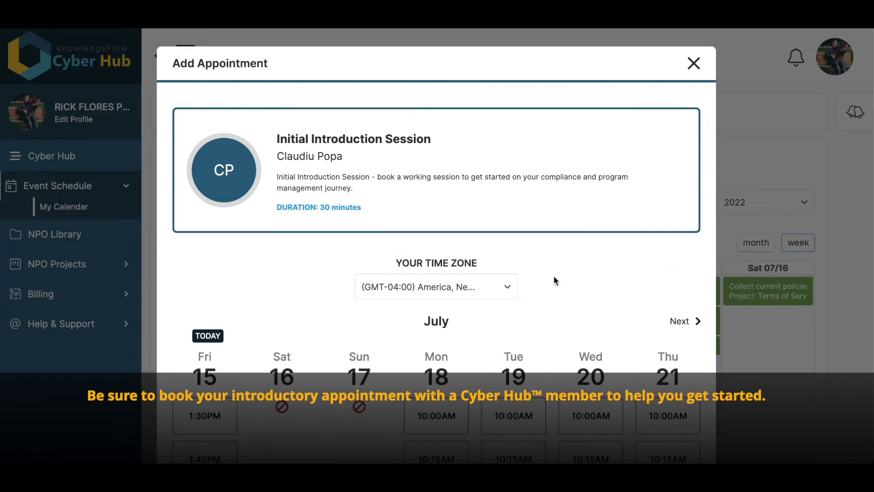
pyautogui.scroll(-4, 556, 279)
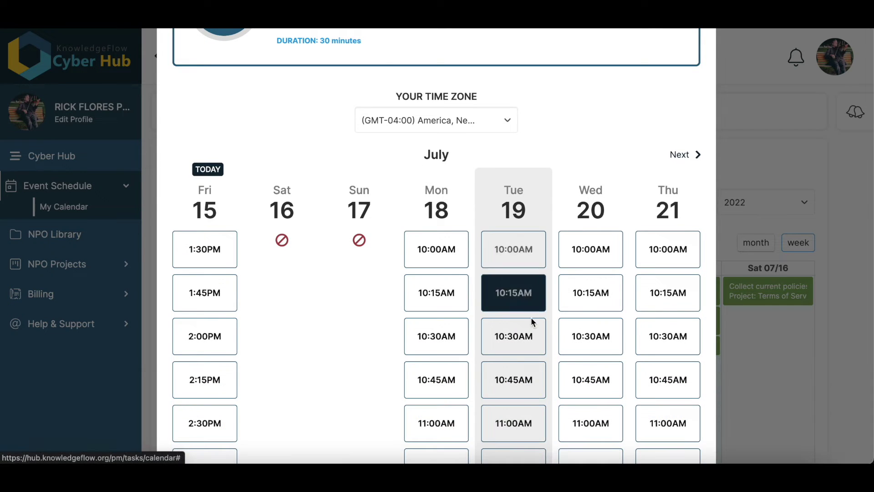
pyautogui.scroll(1, 574, 113)
pyautogui.scroll(4, 572, 113)
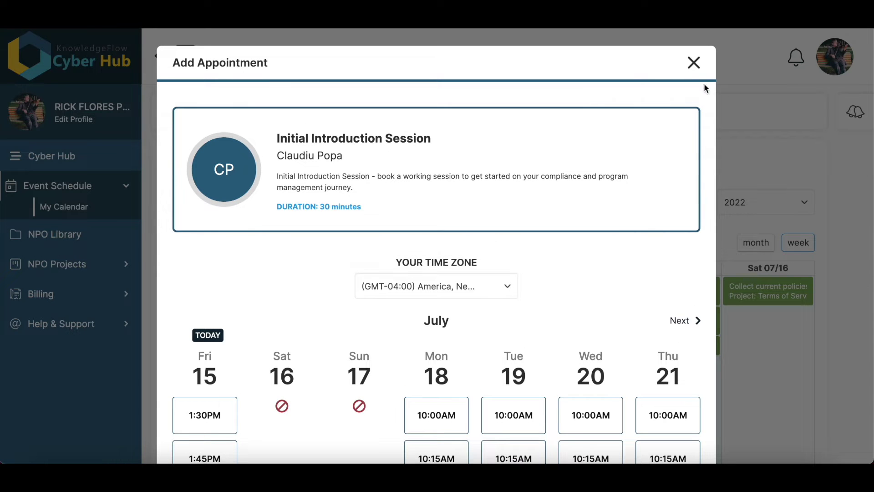
pyautogui.click(694, 62)
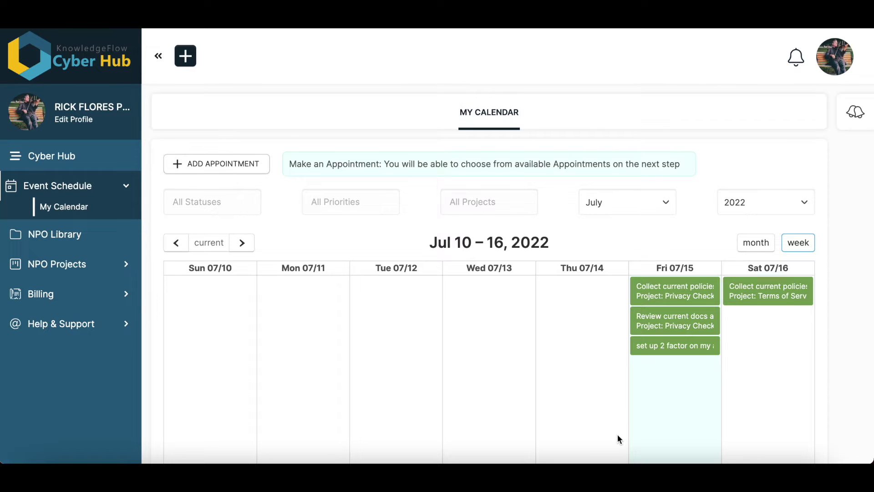
# Open the shared Pro Library in the NPO Library and look through its resource folders.
pyautogui.click(62, 240)
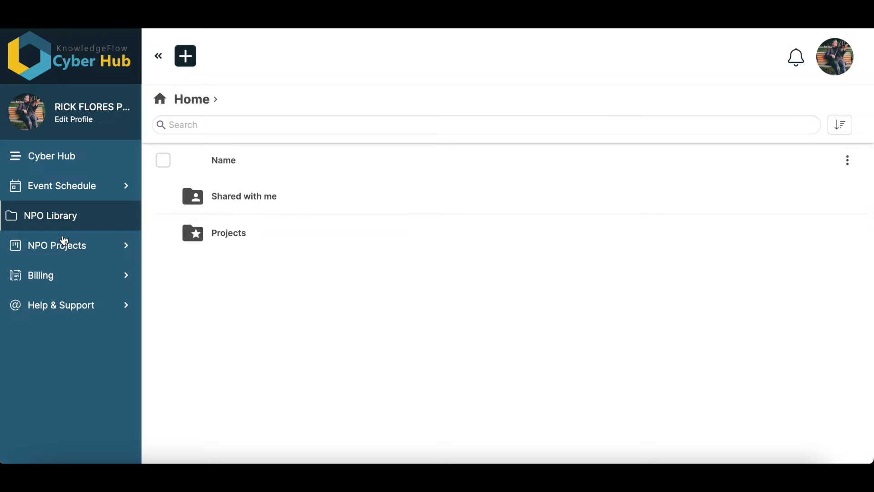
pyautogui.click(255, 197)
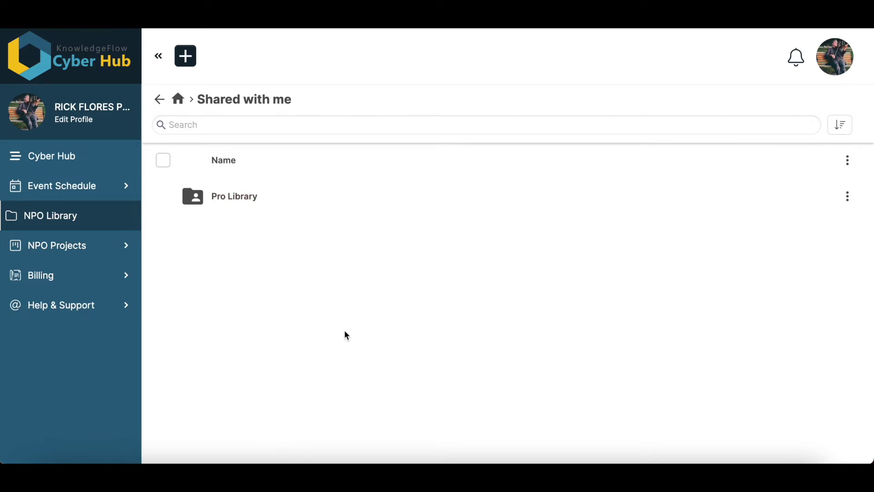
pyautogui.click(239, 196)
pyautogui.scroll(-2, 375, 335)
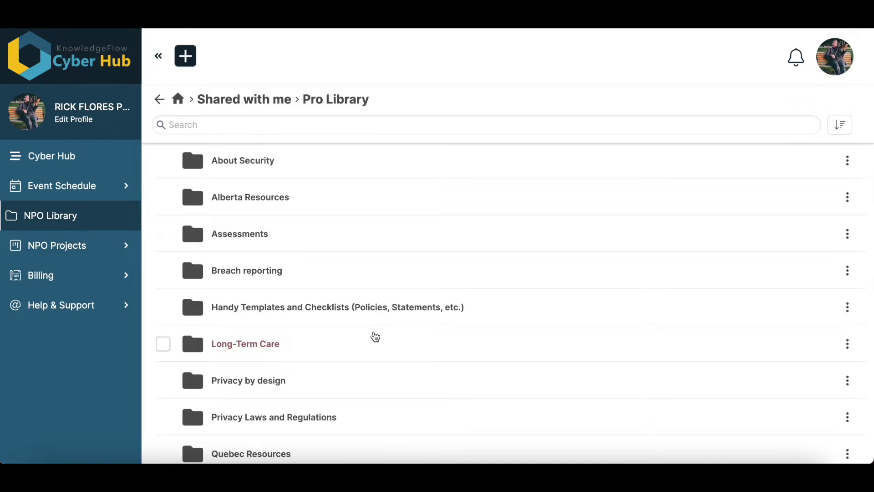
pyautogui.scroll(-2, 375, 336)
pyautogui.scroll(-1, 375, 336)
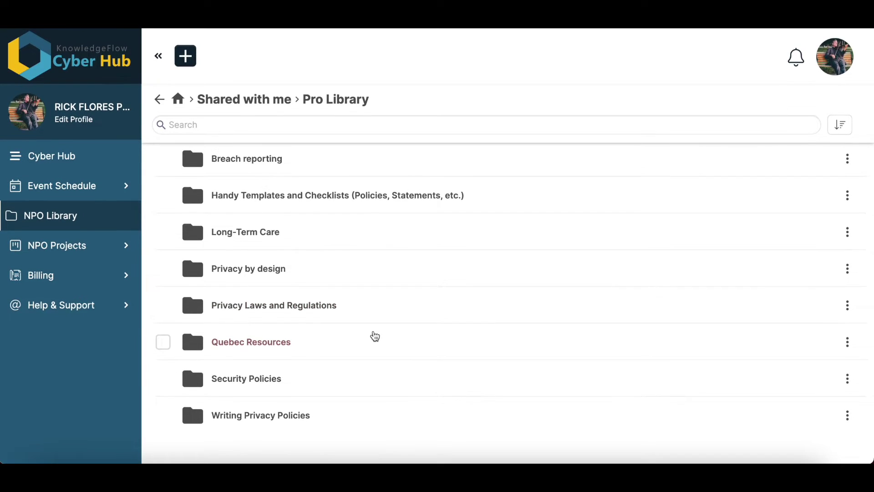
pyautogui.scroll(3, 375, 336)
pyautogui.scroll(2, 376, 336)
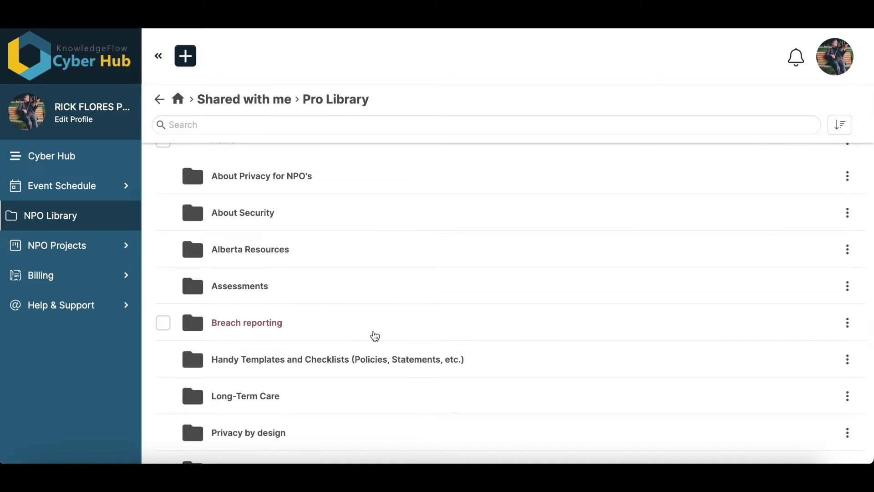
pyautogui.scroll(-4, 375, 336)
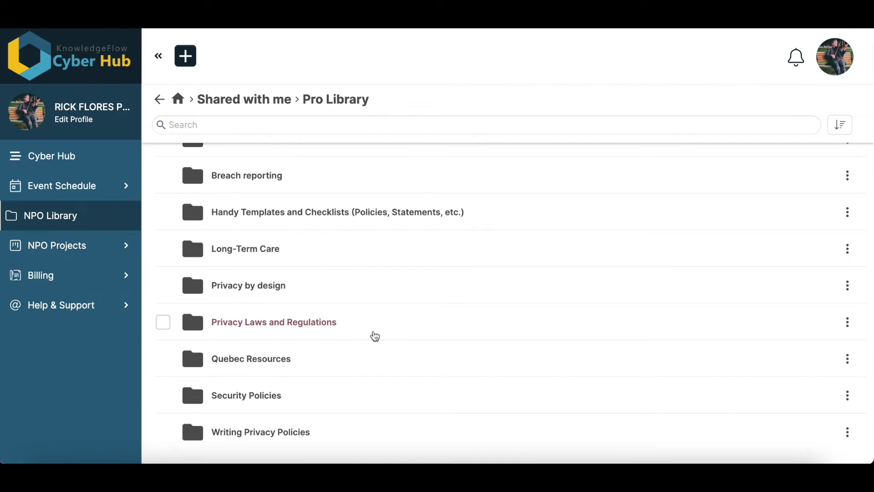
pyautogui.scroll(-1, 346, 321)
# Open Toolkit Managing Privacy in Virtual Visits.pdf from the Long-Term Care folder and show it at 100% zoom.
pyautogui.click(271, 237)
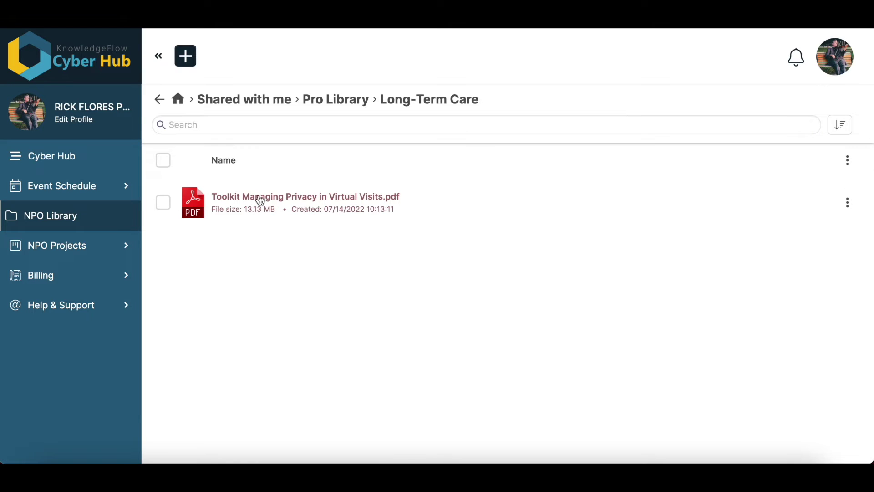
pyautogui.click(259, 200)
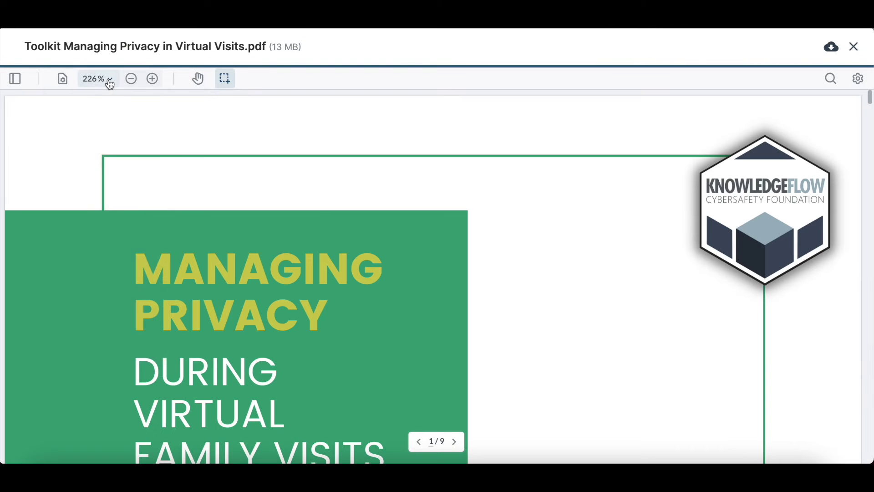
pyautogui.click(108, 80)
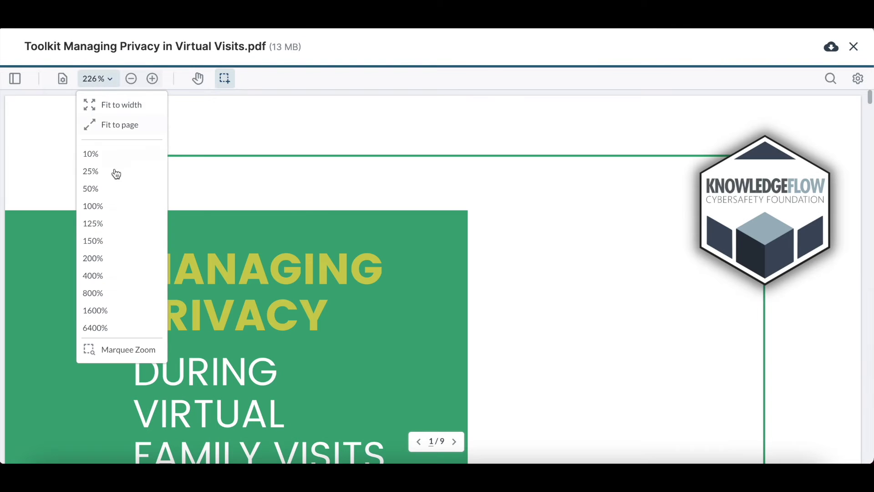
pyautogui.click(112, 209)
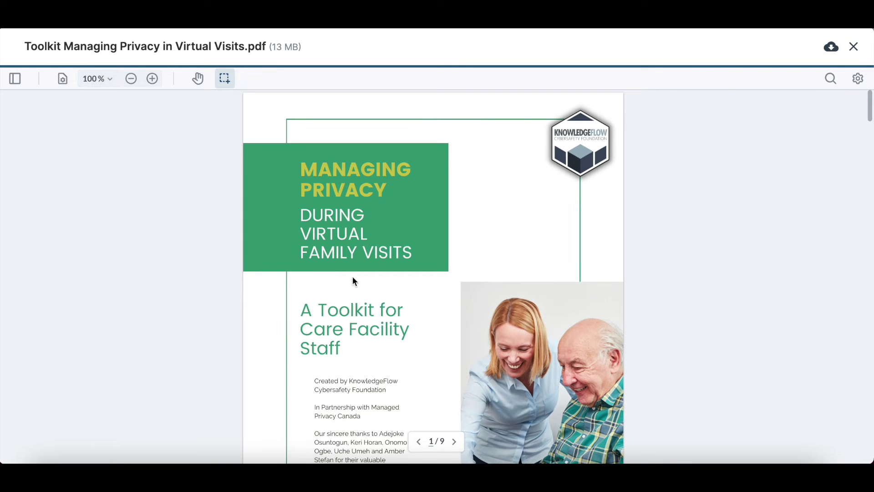
# Skim the opening pages of the virtual visits toolkit, return to its cover and close the document.
pyautogui.scroll(-2, 427, 307)
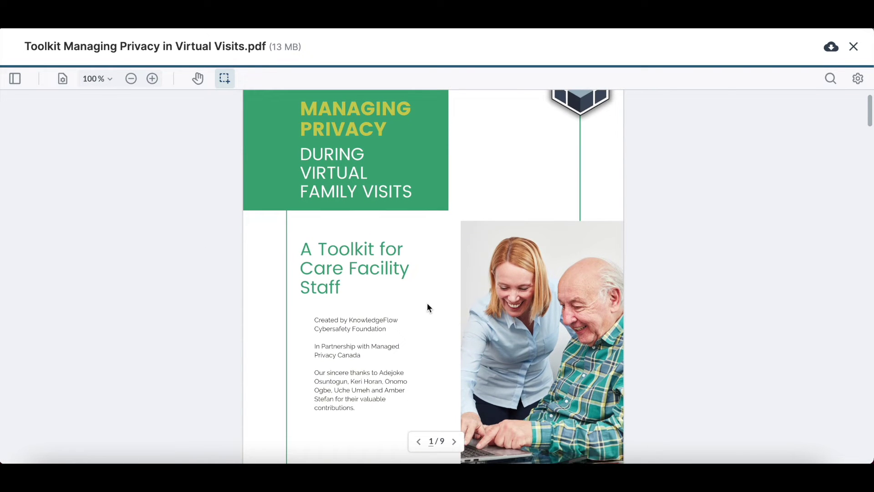
pyautogui.scroll(-2, 428, 308)
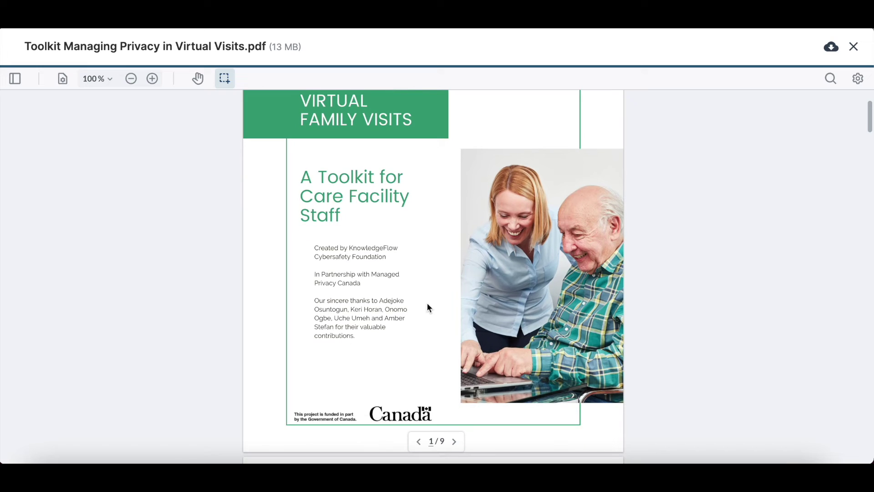
pyautogui.scroll(-3, 428, 307)
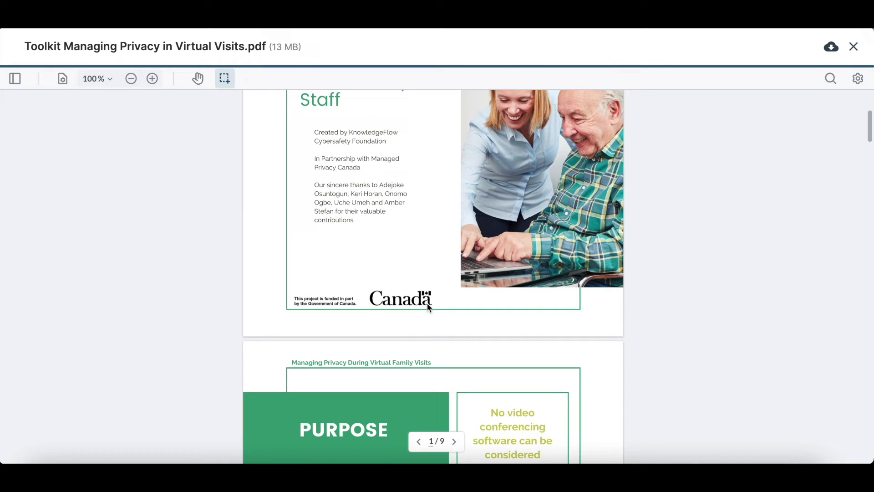
pyautogui.scroll(-3, 427, 302)
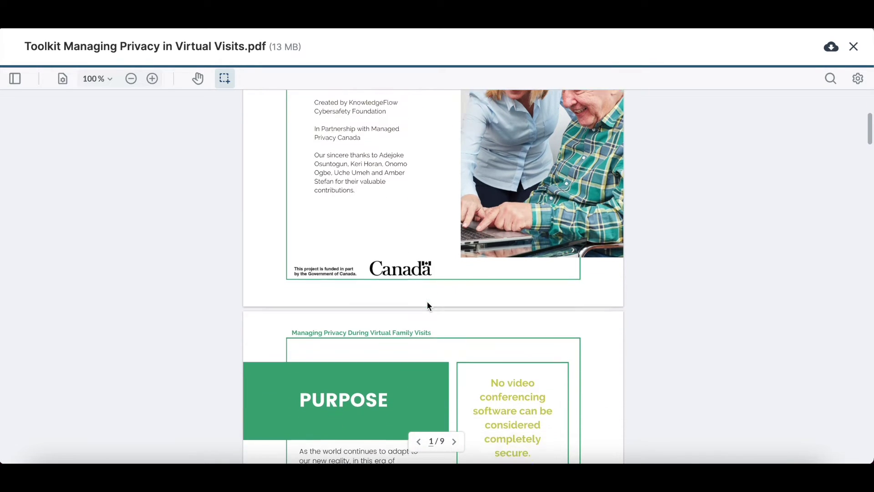
pyautogui.scroll(-2, 429, 306)
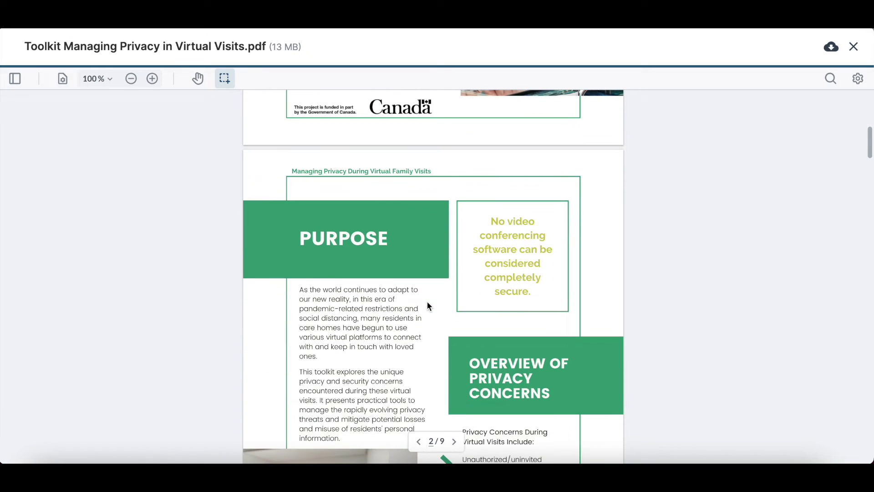
pyautogui.scroll(-2, 430, 306)
pyautogui.scroll(-6, 427, 302)
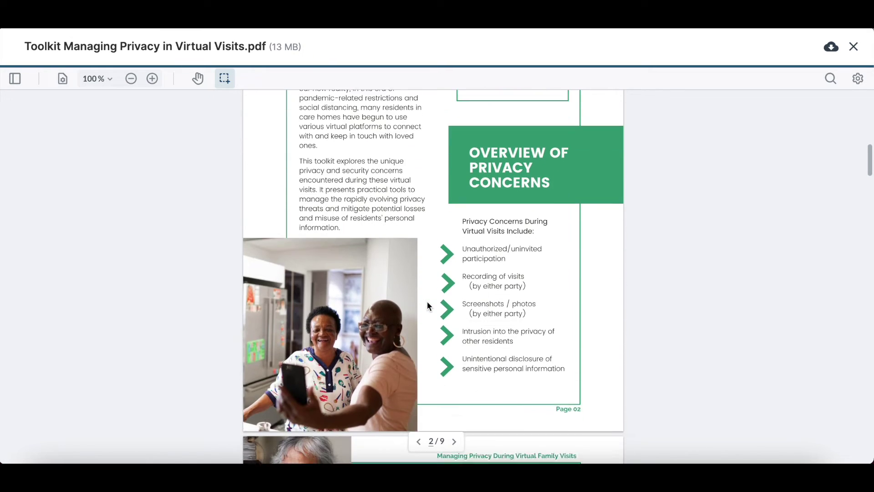
pyautogui.scroll(12, 427, 304)
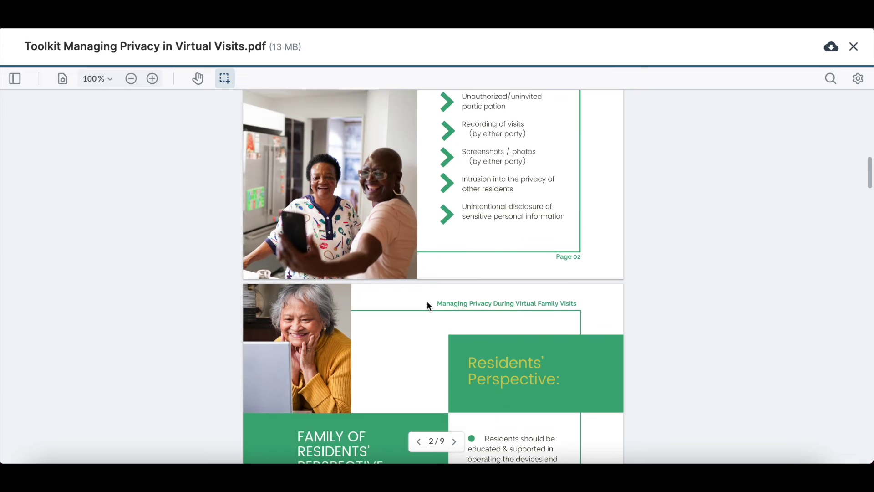
pyautogui.scroll(5, 428, 306)
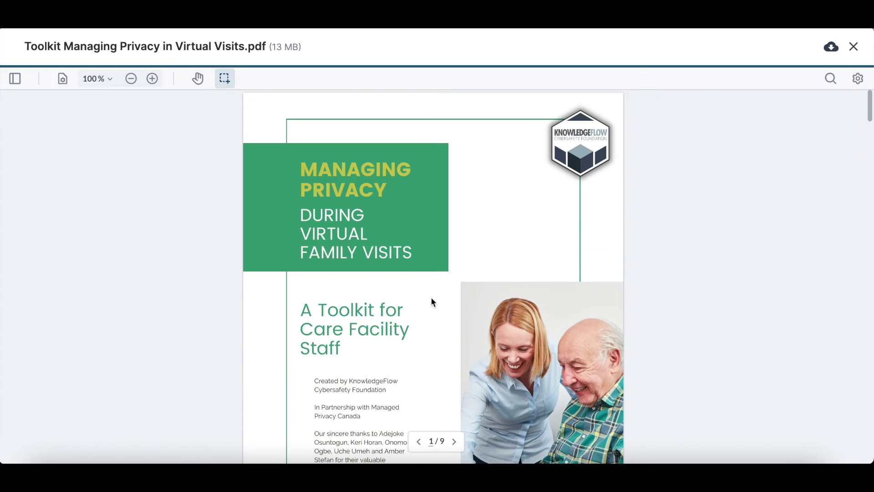
pyautogui.click(854, 46)
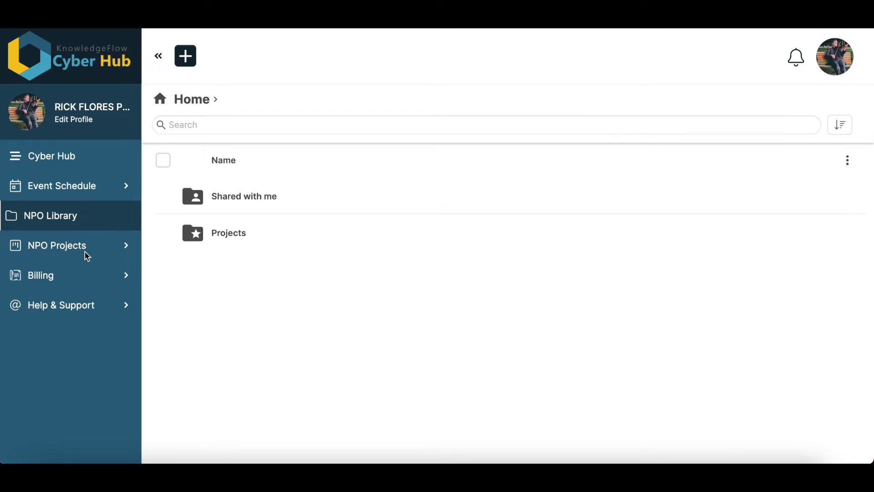
# Open the Privacy Checkup project from the NPO projects list and review its tasks.
pyautogui.click(57, 254)
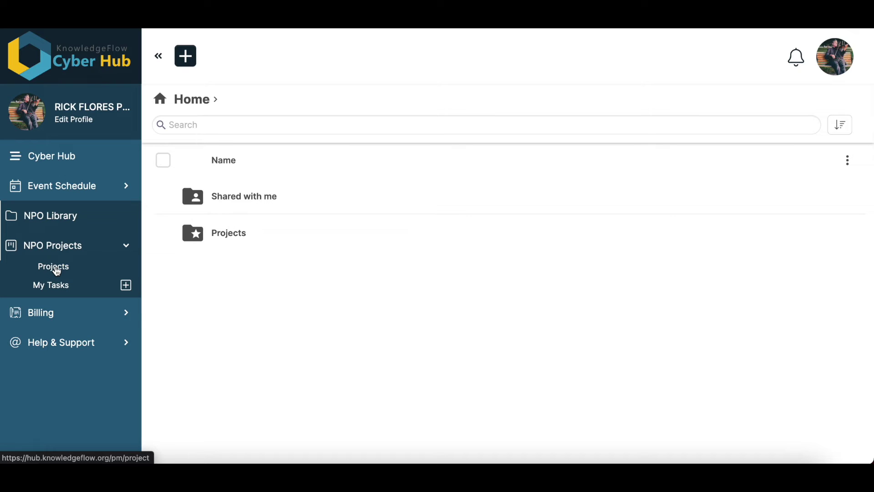
pyautogui.click(57, 272)
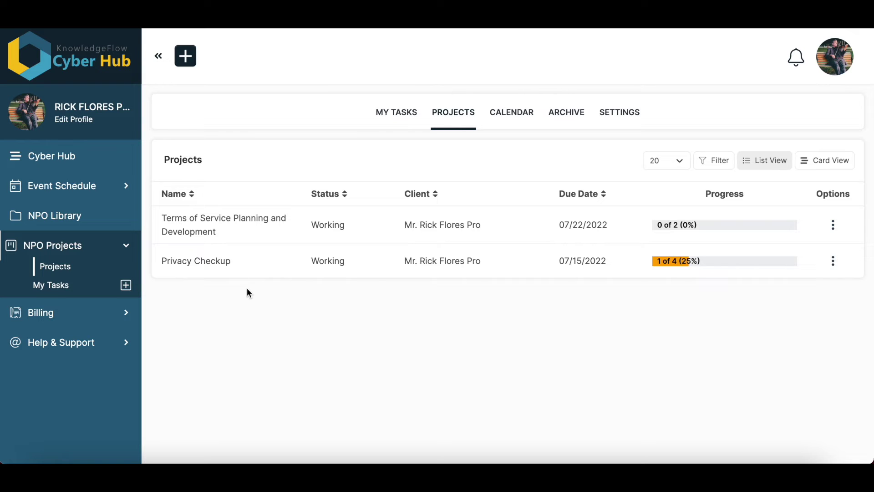
pyautogui.click(226, 260)
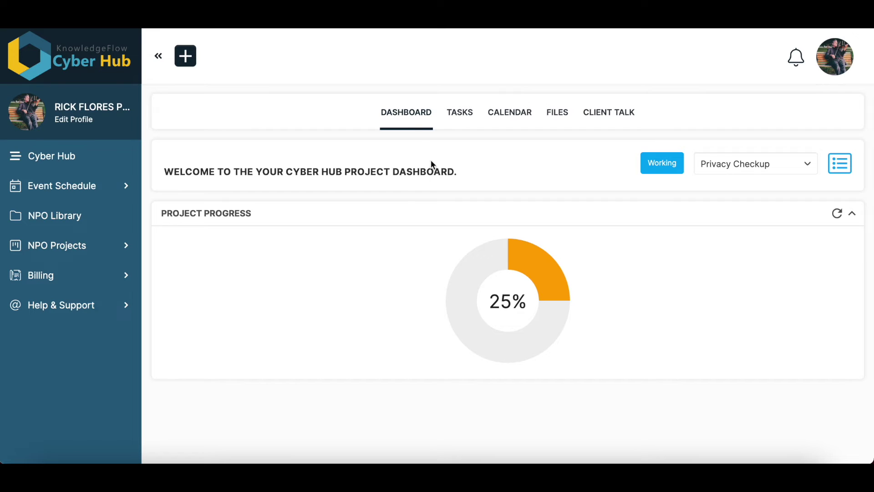
pyautogui.click(463, 111)
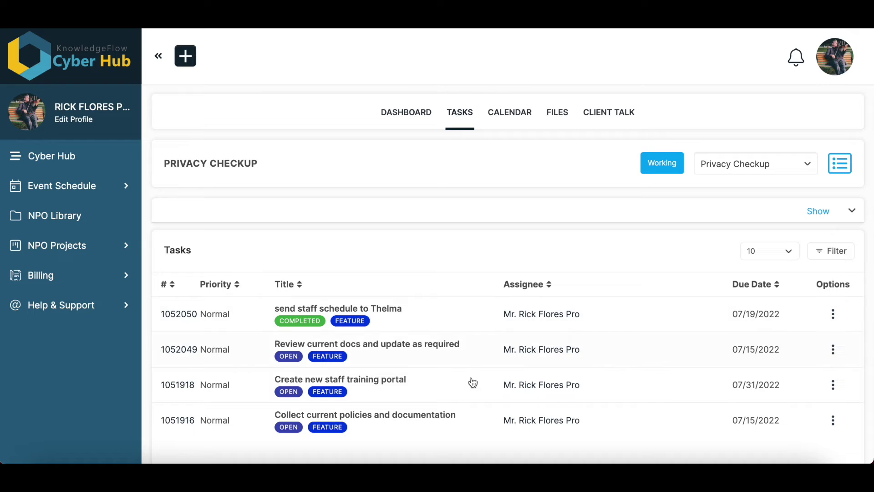
pyautogui.scroll(-1, 472, 387)
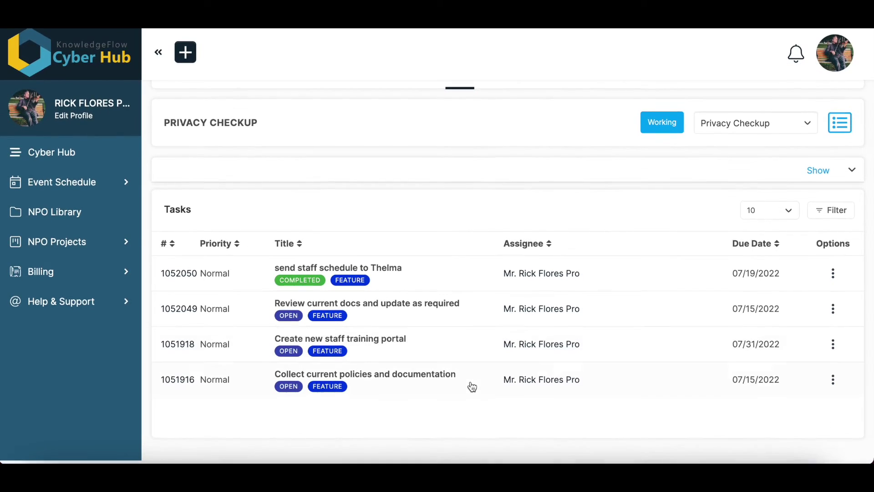
pyautogui.scroll(1, 473, 386)
pyautogui.scroll(-1, 472, 387)
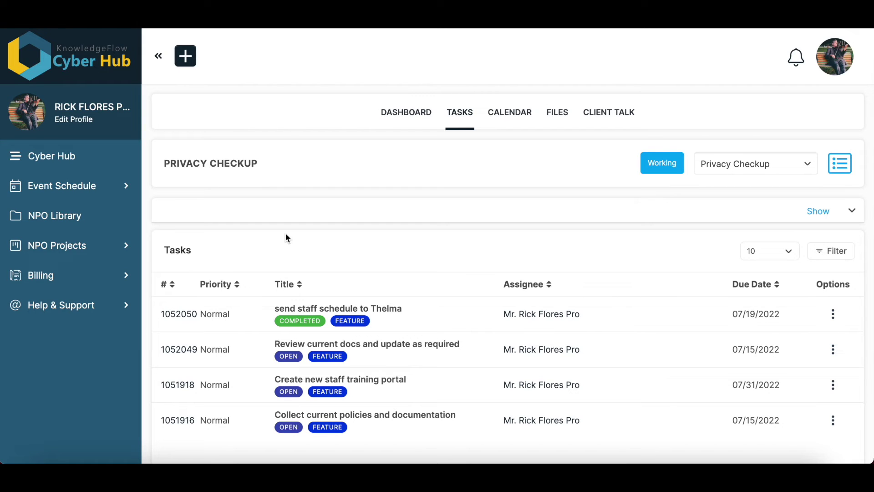
# Open the personal task list under NPO Projects, start a new task and look through the fields of its form.
pyautogui.click(119, 244)
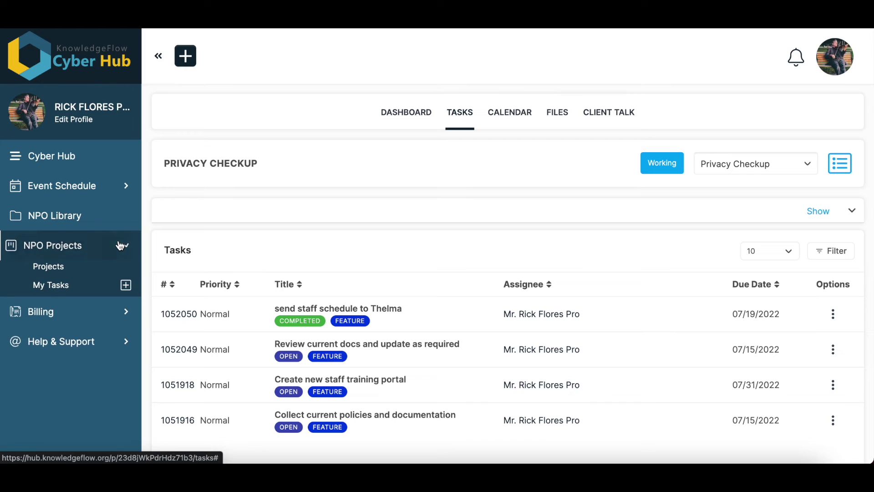
pyautogui.click(59, 286)
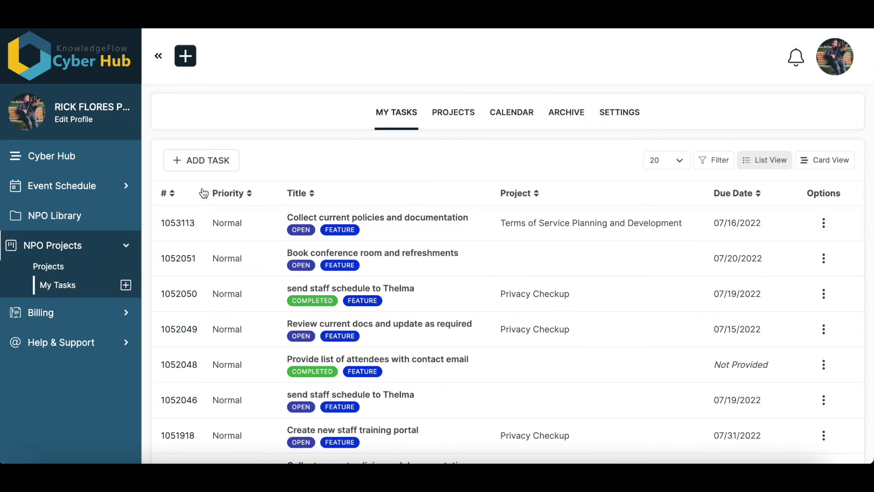
pyautogui.click(189, 164)
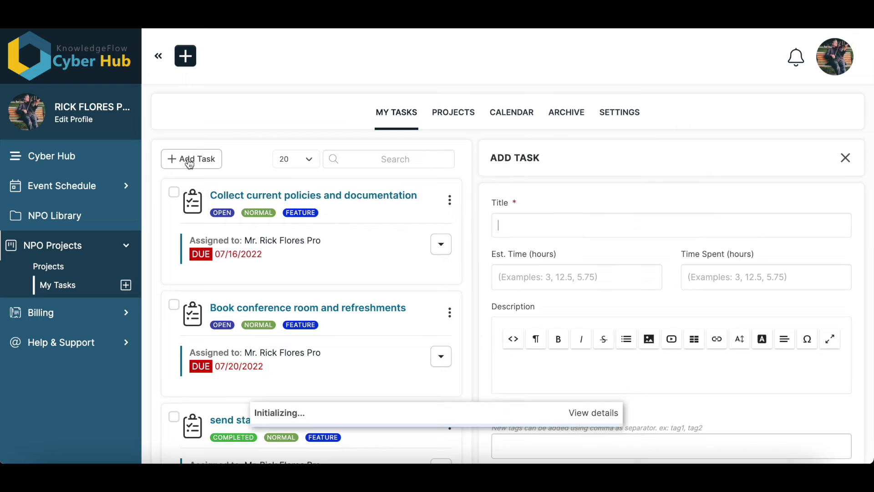
pyautogui.scroll(-3, 612, 216)
pyautogui.scroll(-4, 611, 215)
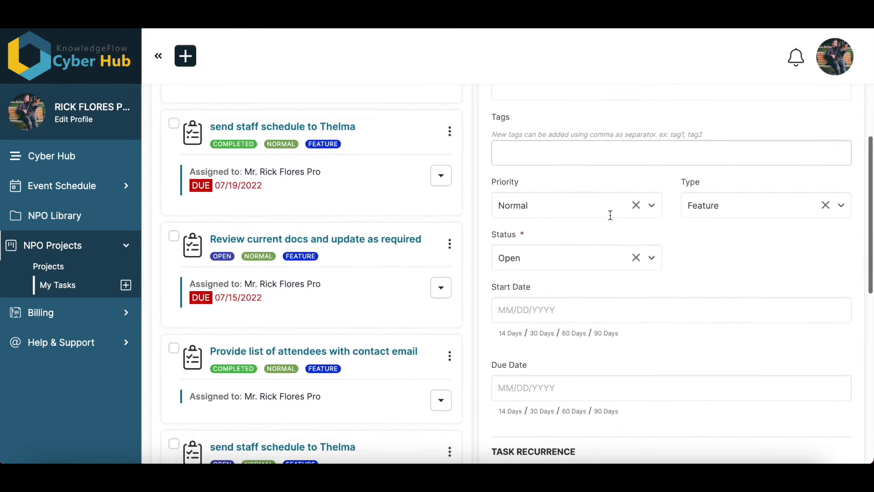
pyautogui.scroll(4, 611, 214)
pyautogui.scroll(1, 611, 215)
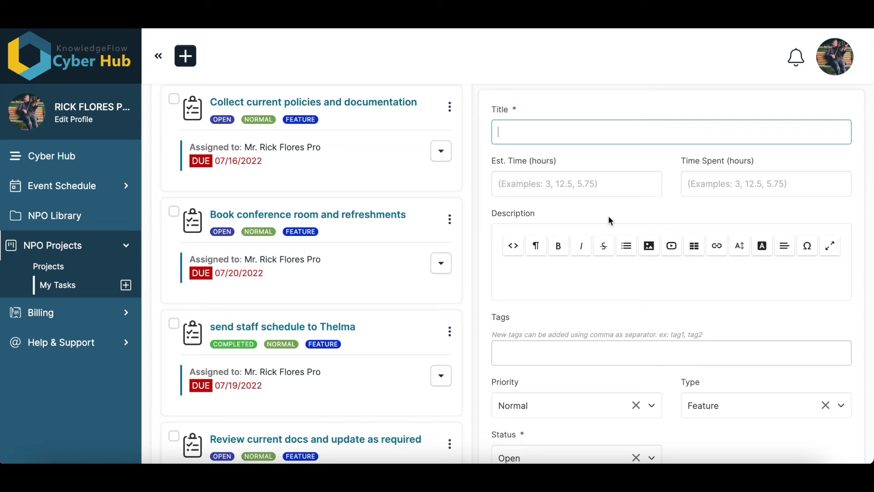
pyautogui.scroll(3, 608, 220)
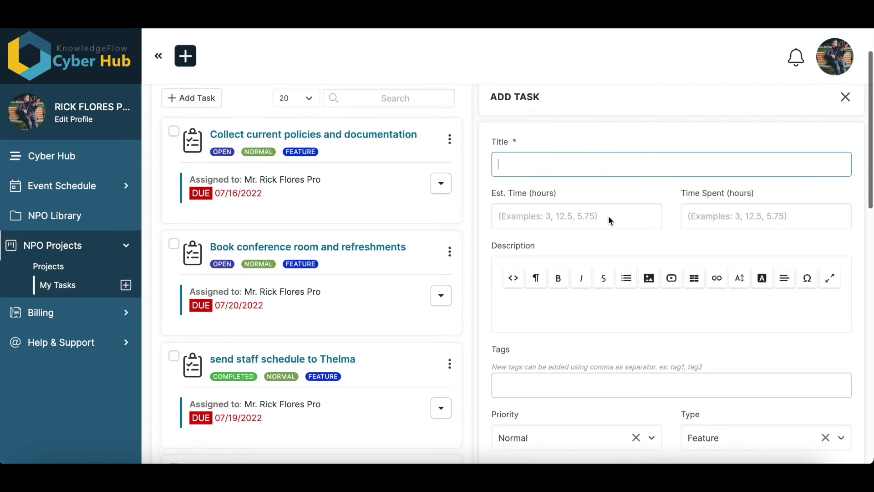
# Return to the NPO projects list and open the files area of the Privacy Checkup project.
pyautogui.click(44, 268)
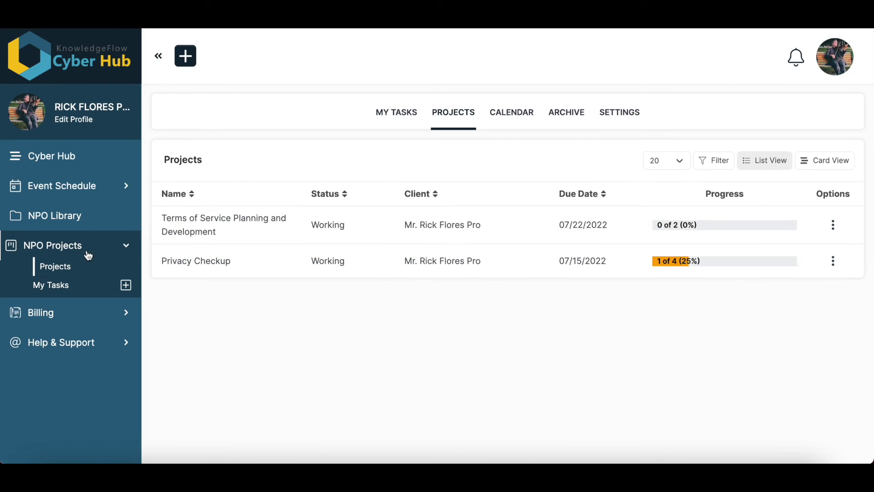
pyautogui.click(205, 263)
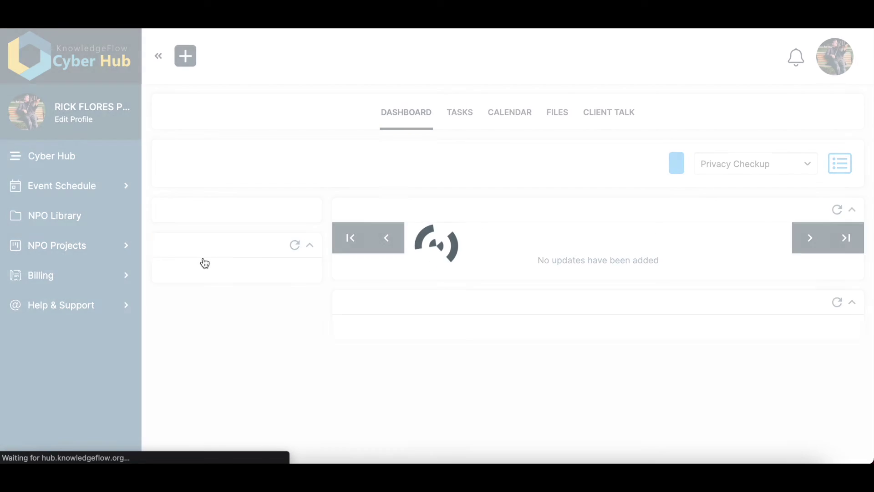
pyautogui.click(558, 117)
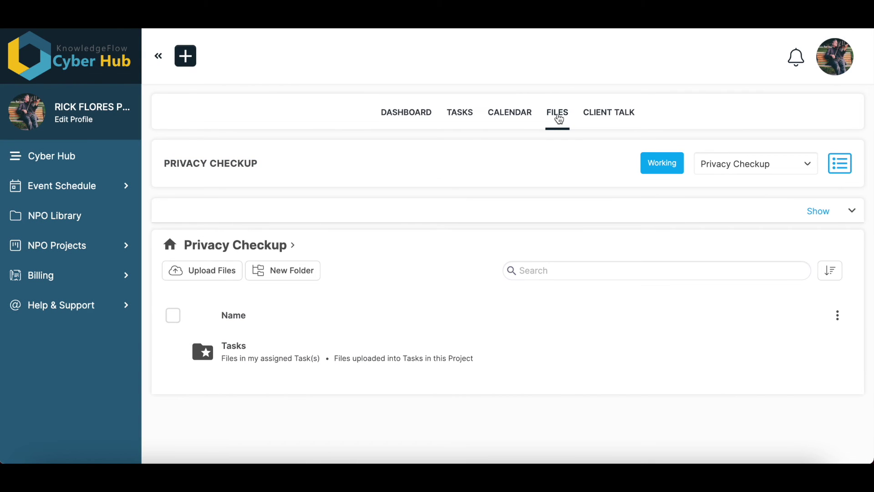
# View the Privacy Checkup project's Client Talk area and open a blank message form to review its fields.
pyautogui.click(620, 117)
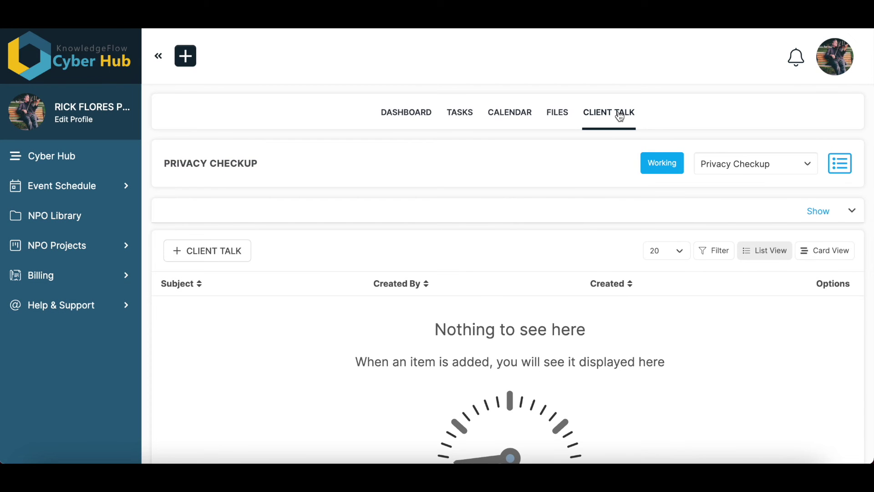
pyautogui.scroll(-2, 518, 337)
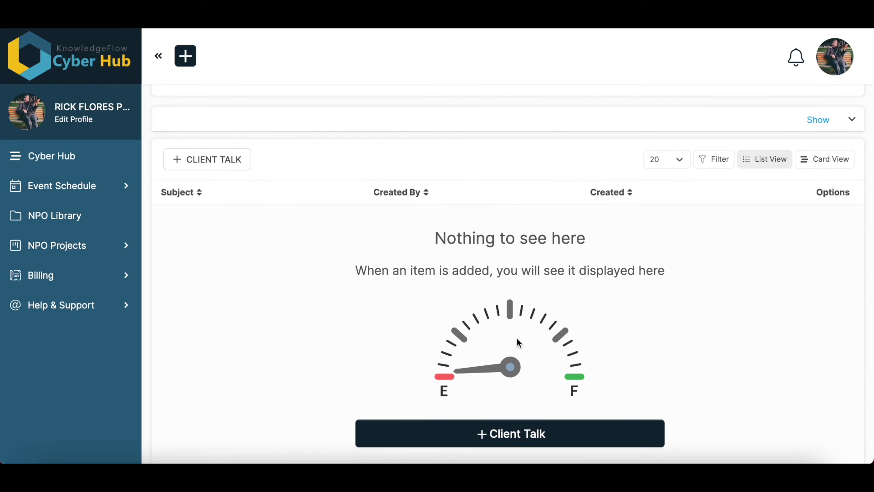
pyautogui.scroll(3, 517, 338)
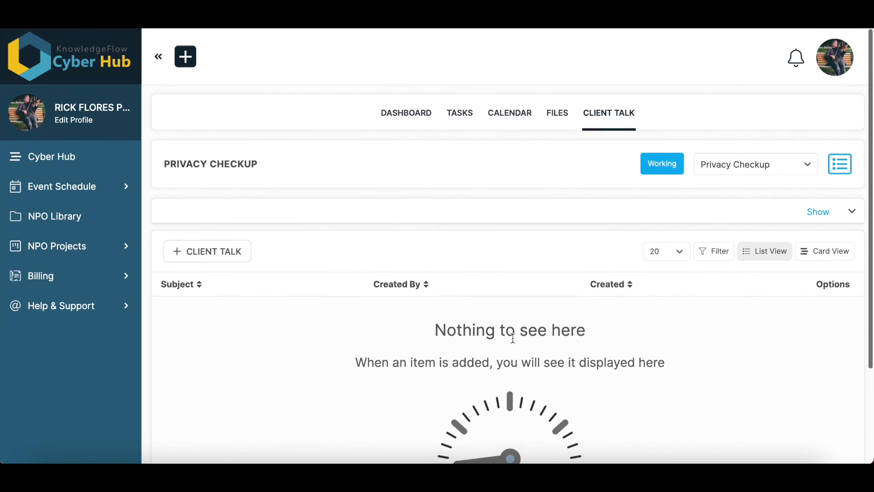
pyautogui.click(225, 258)
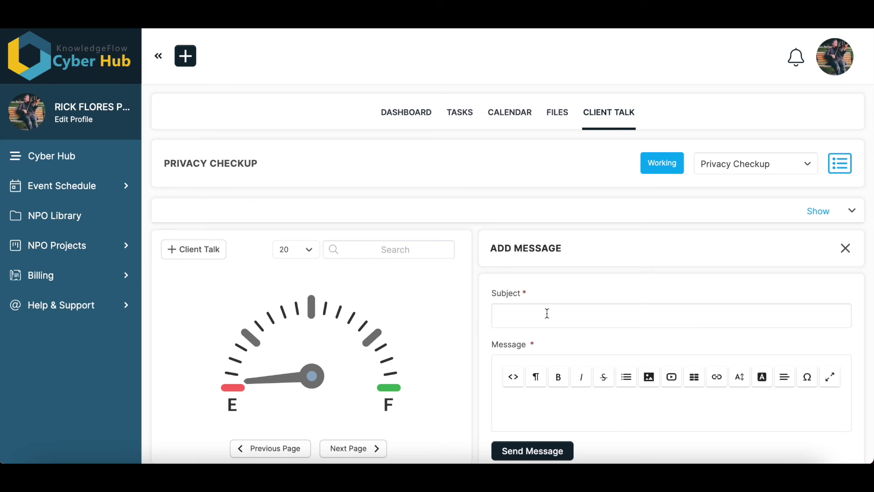
pyautogui.scroll(-2, 649, 310)
pyautogui.scroll(2, 649, 310)
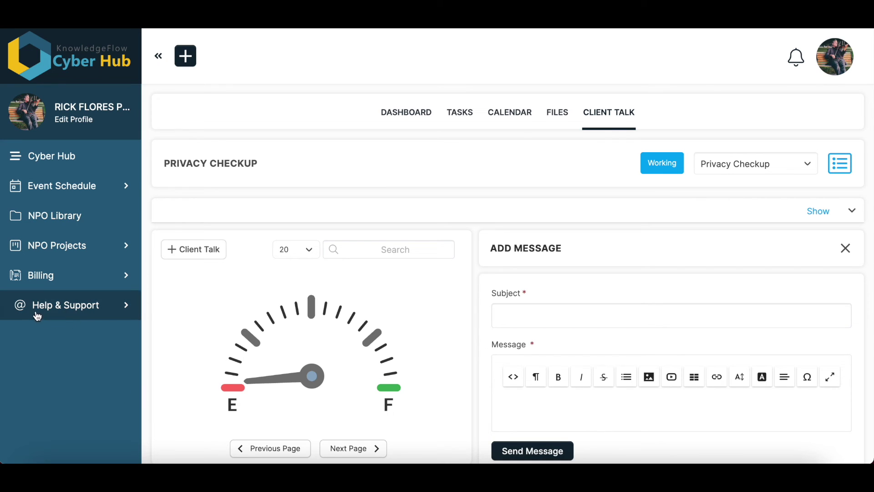
# Open the Help & Support inbox and start a new message addressed to the first listed admin.
pyautogui.click(128, 309)
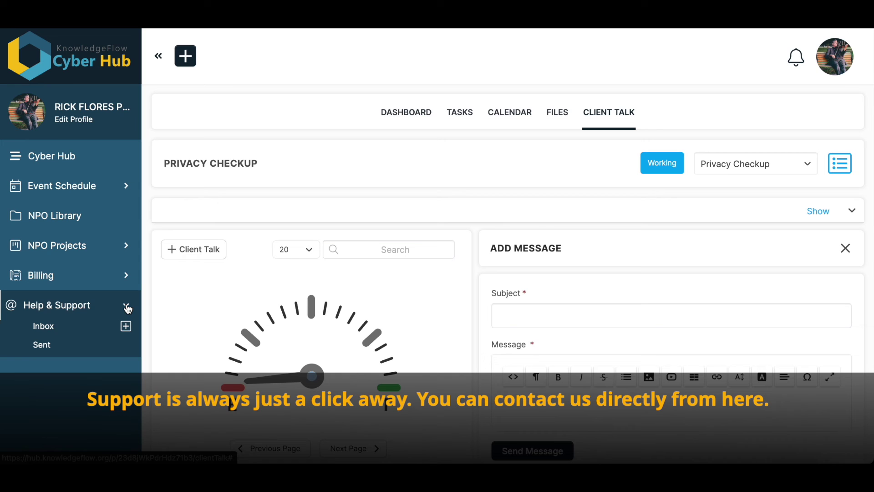
pyautogui.click(45, 331)
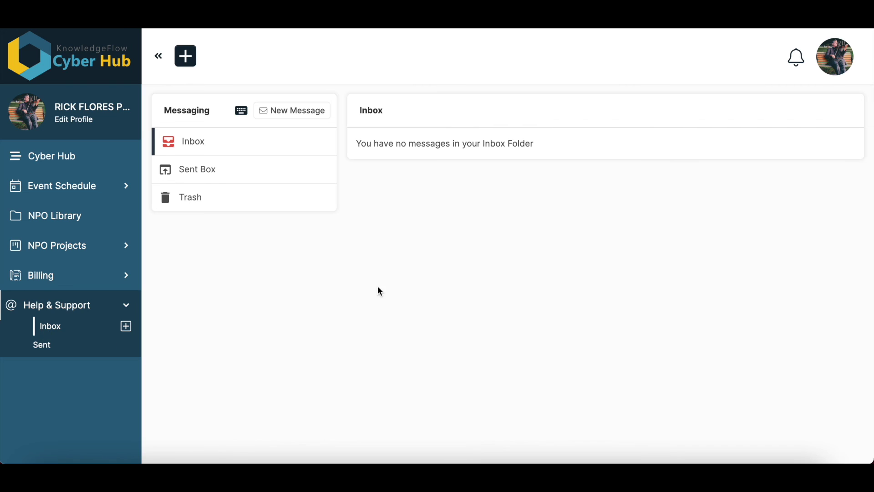
pyautogui.click(190, 66)
pyautogui.click(219, 98)
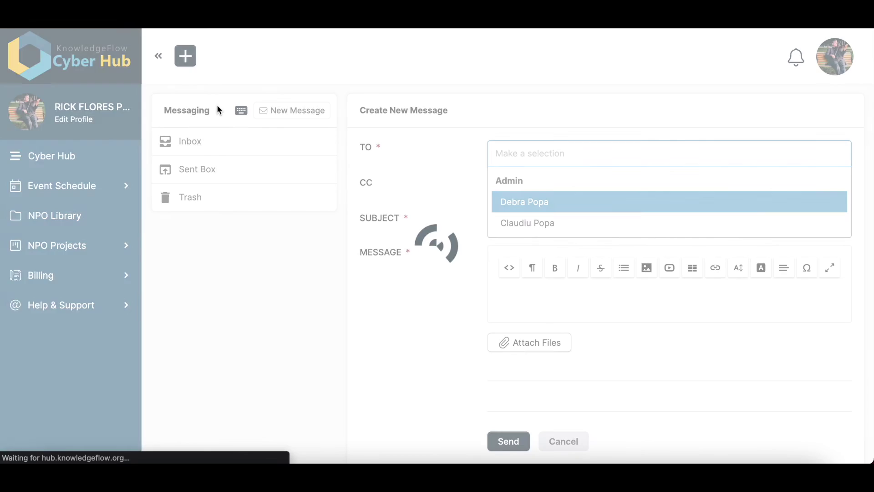
pyautogui.click(540, 209)
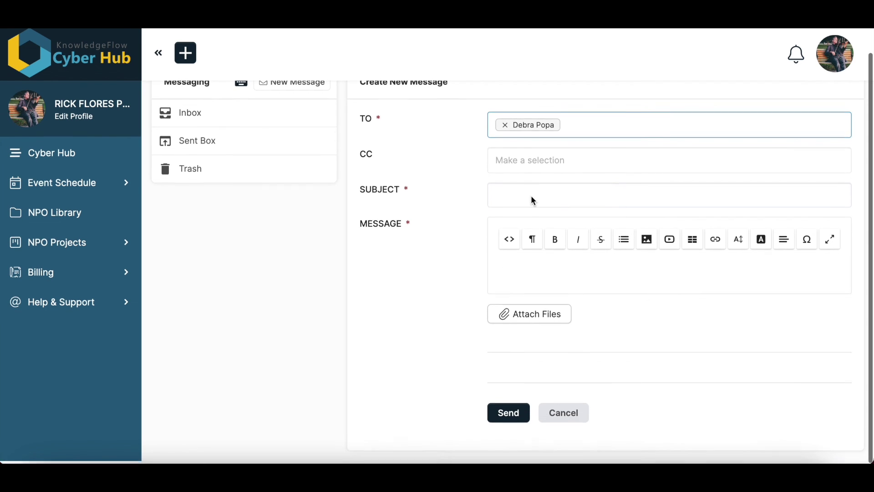
# Leave the message draft for the sent messages folder and open the account's profile settings.
pyautogui.click(196, 173)
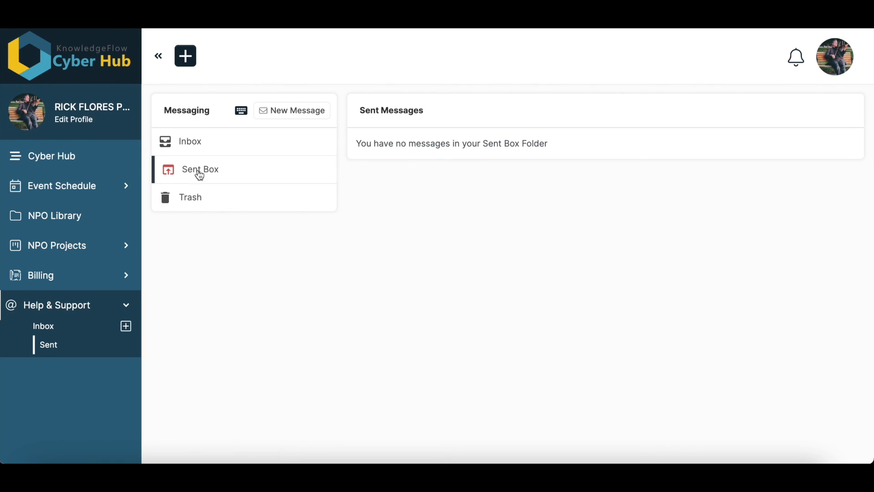
pyautogui.click(836, 56)
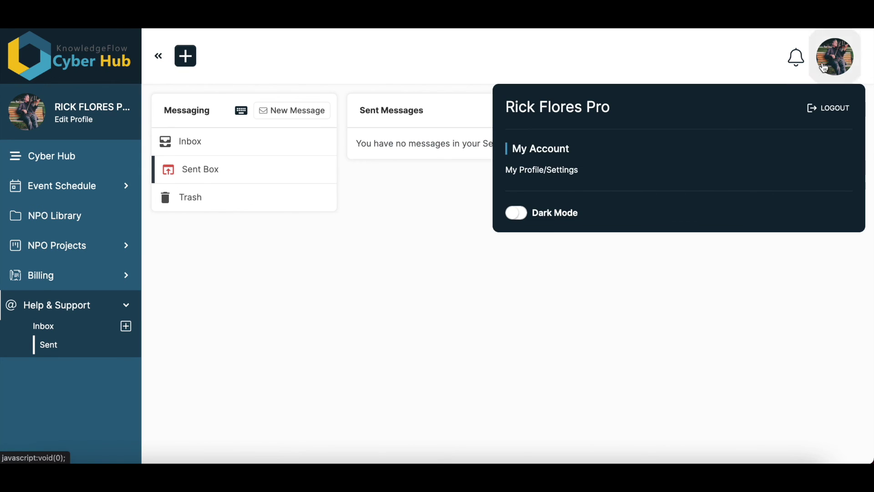
pyautogui.click(558, 172)
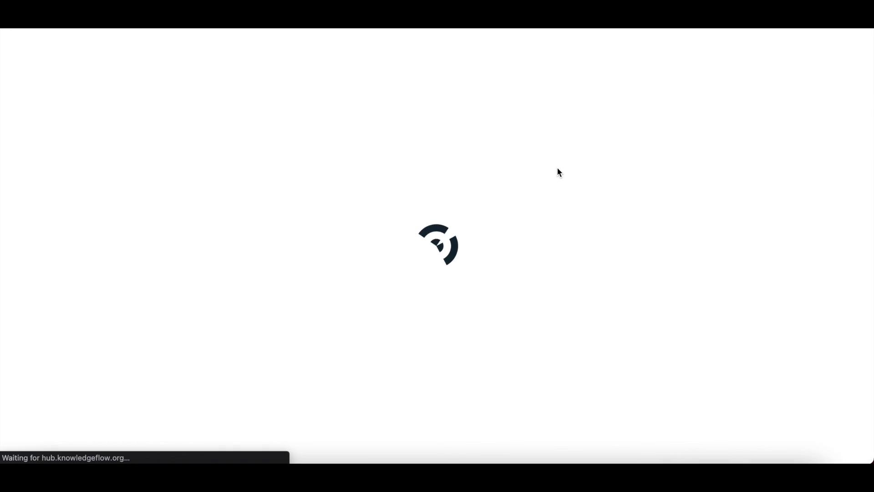